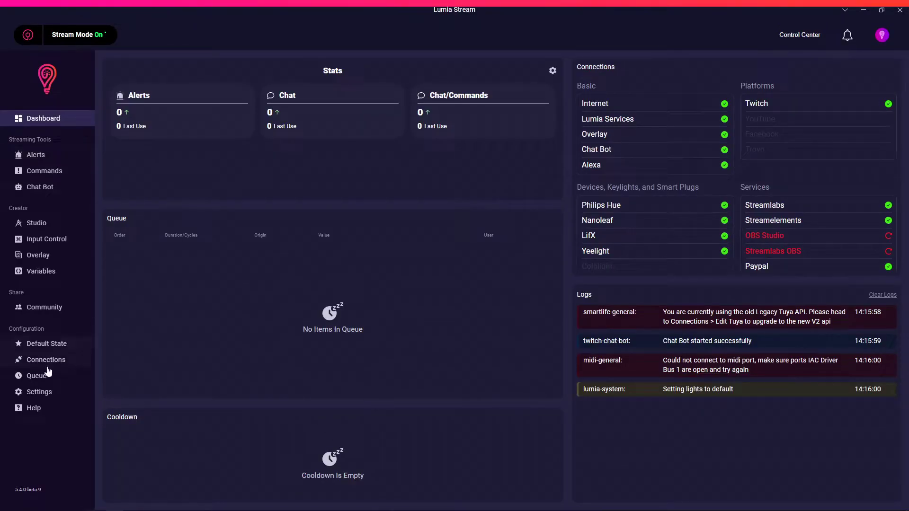
# Reset the Tuya connection from Lumia Stream's Connections list.
pyautogui.click(48, 367)
pyautogui.scroll(-9, 486, 347)
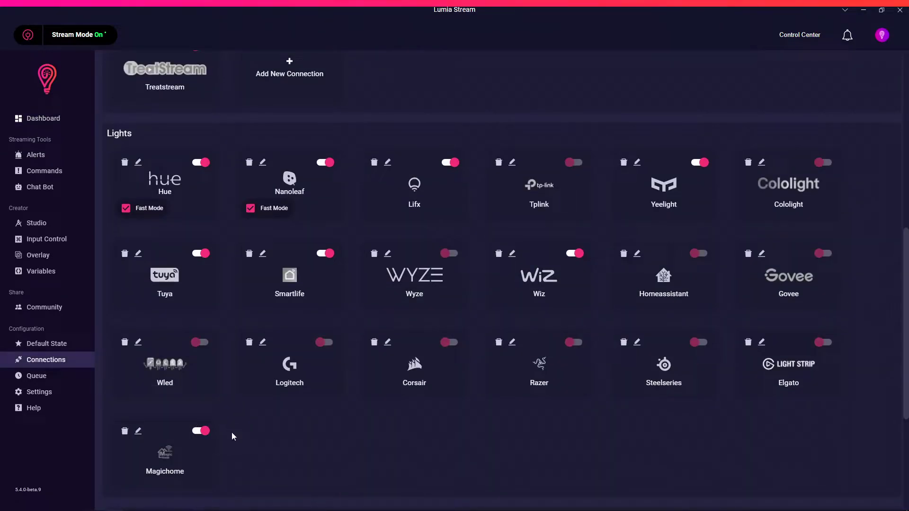
pyautogui.click(138, 254)
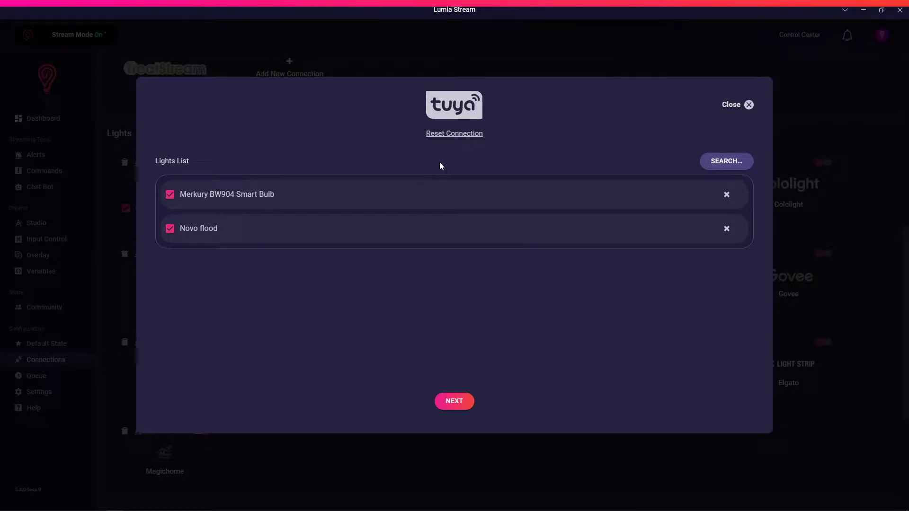
pyautogui.click(467, 136)
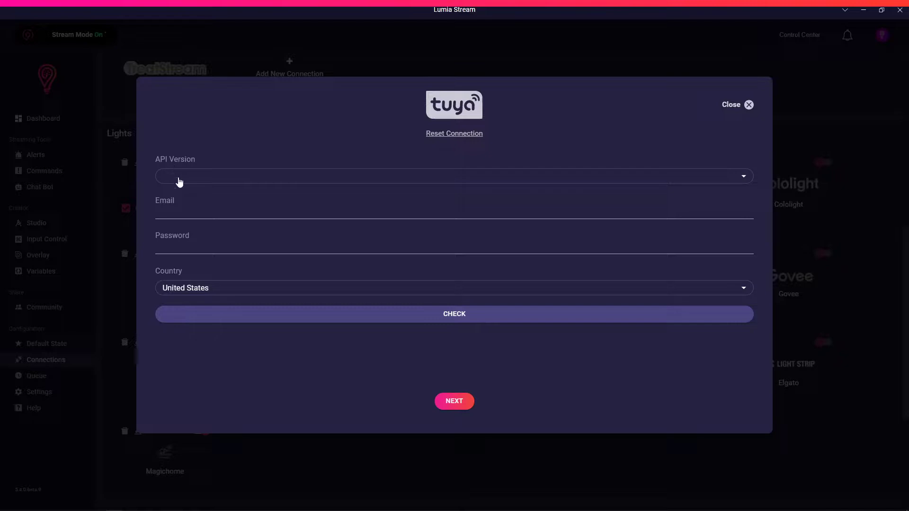
# Set the Tuya API version to V2 API, then switch to Firefox.
pyautogui.click(180, 183)
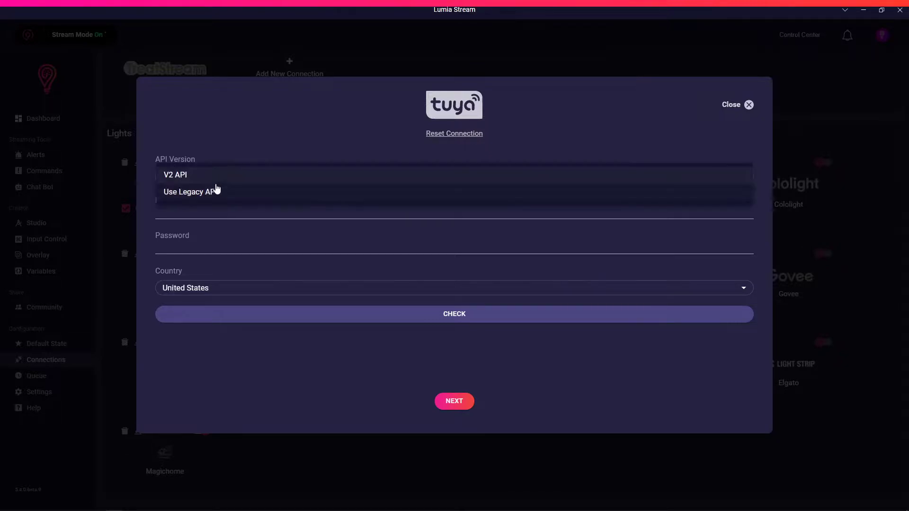
pyautogui.click(221, 181)
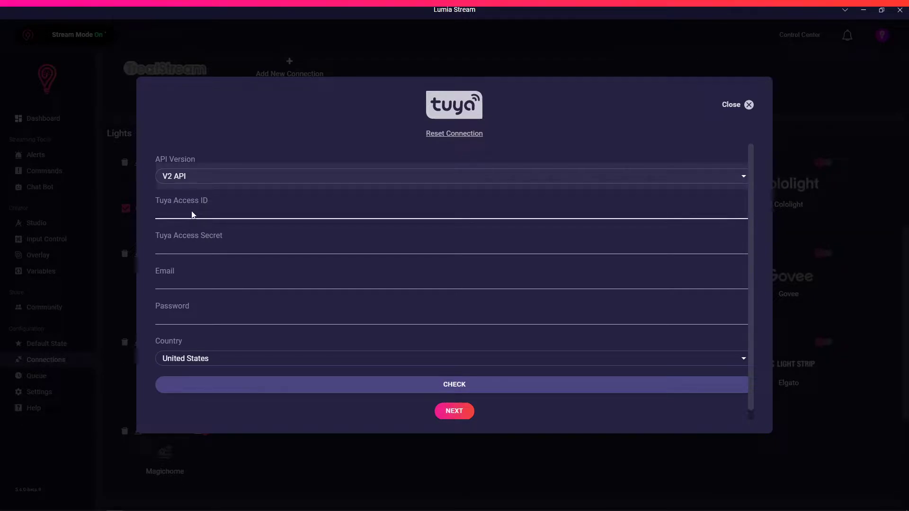
pyautogui.scroll(-1, 208, 249)
pyautogui.scroll(1, 208, 242)
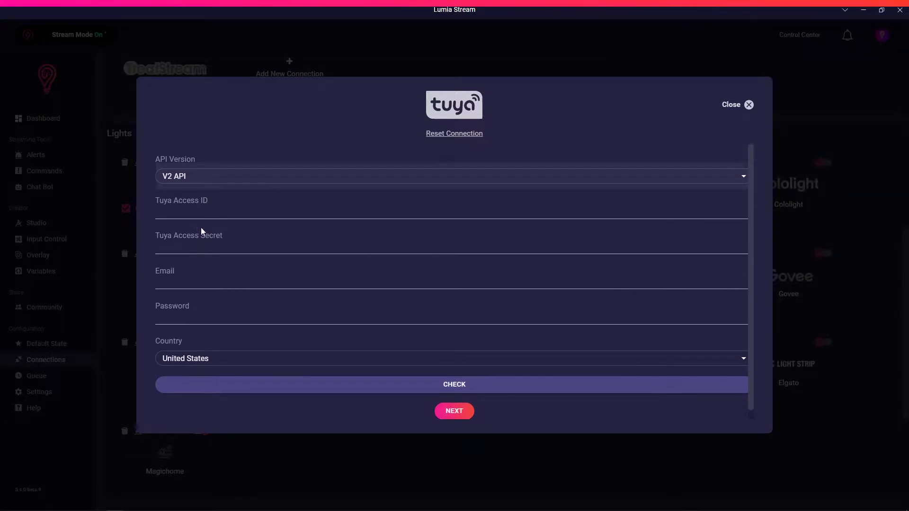
pyautogui.moveTo(22, 509)
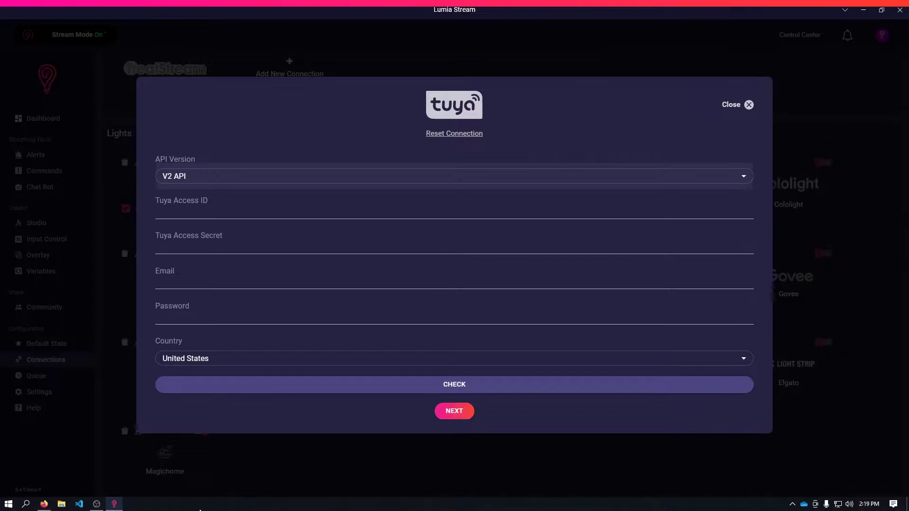
pyautogui.click(44, 504)
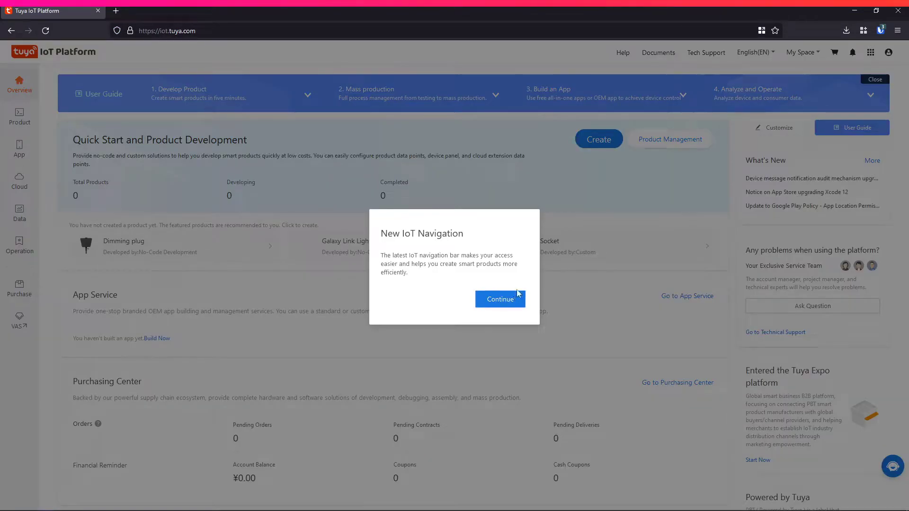
# Dismiss the Tuya guide tours, choose Individual Developer as account type, and view Account Information.
pyautogui.click(512, 298)
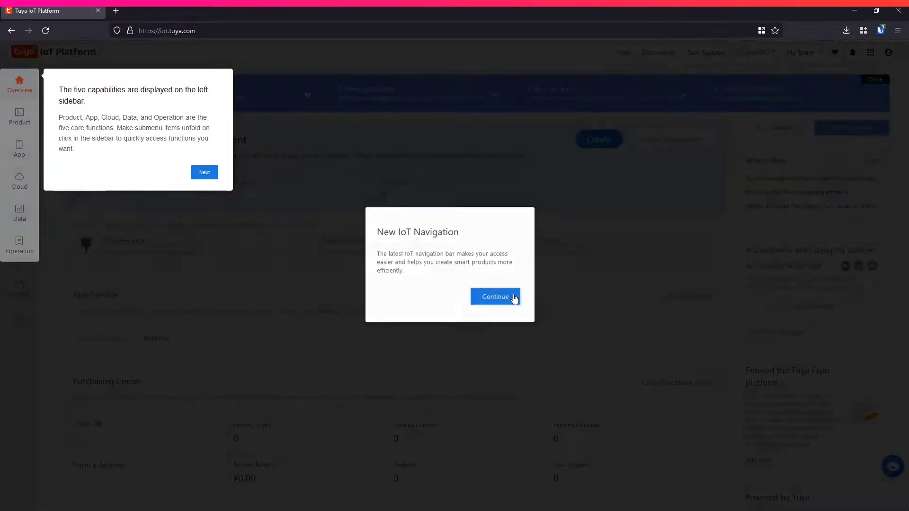
pyautogui.click(207, 172)
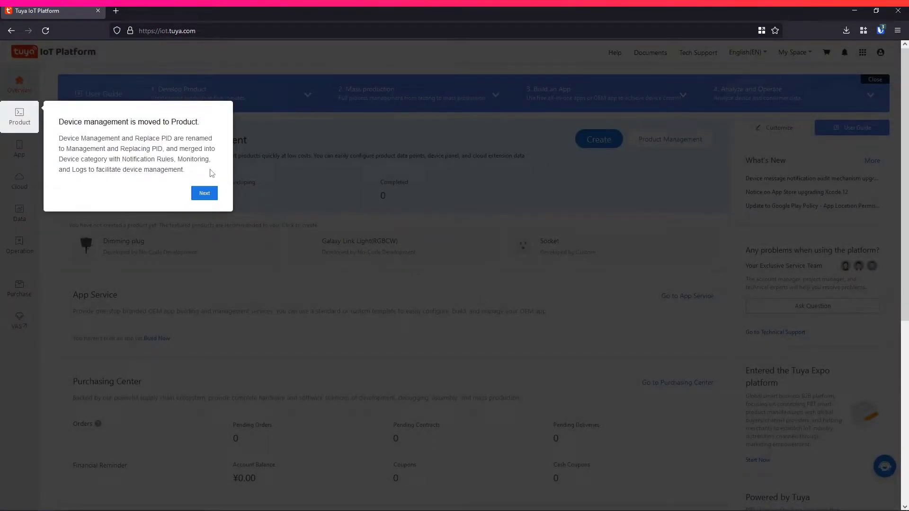
pyautogui.click(206, 194)
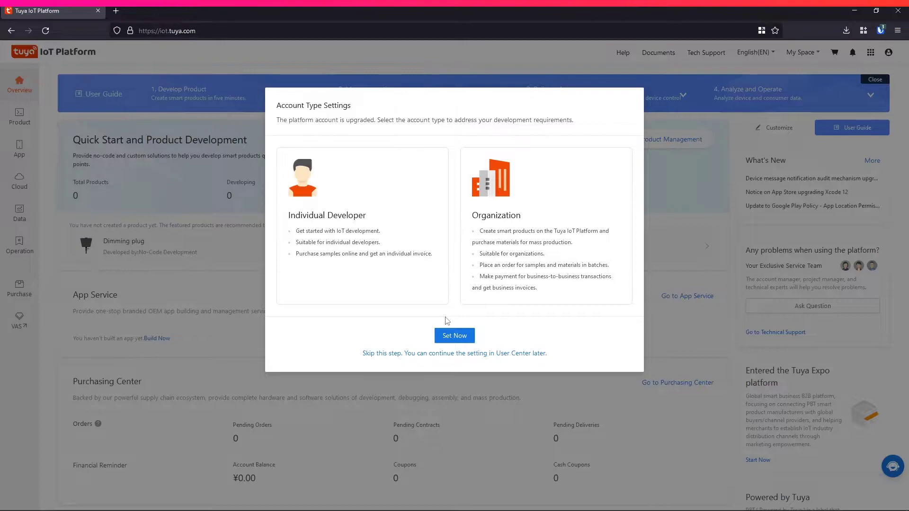
pyautogui.click(461, 335)
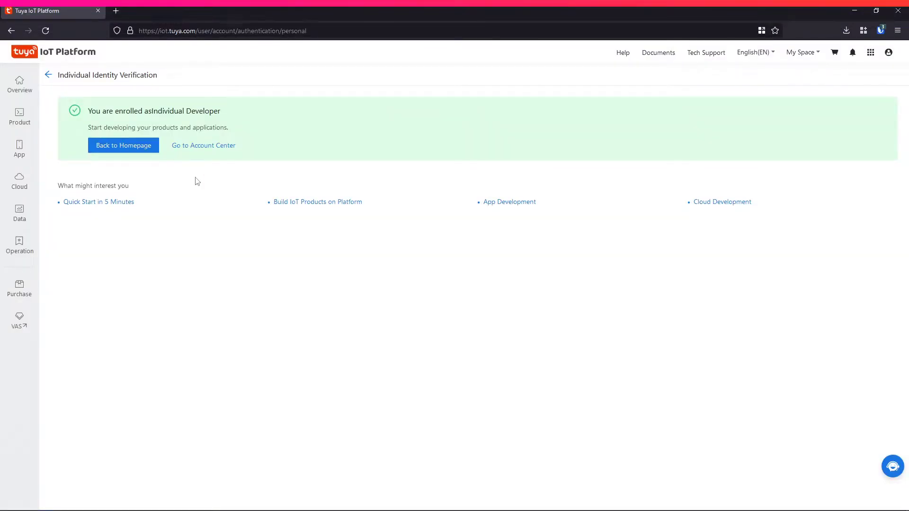
pyautogui.click(214, 148)
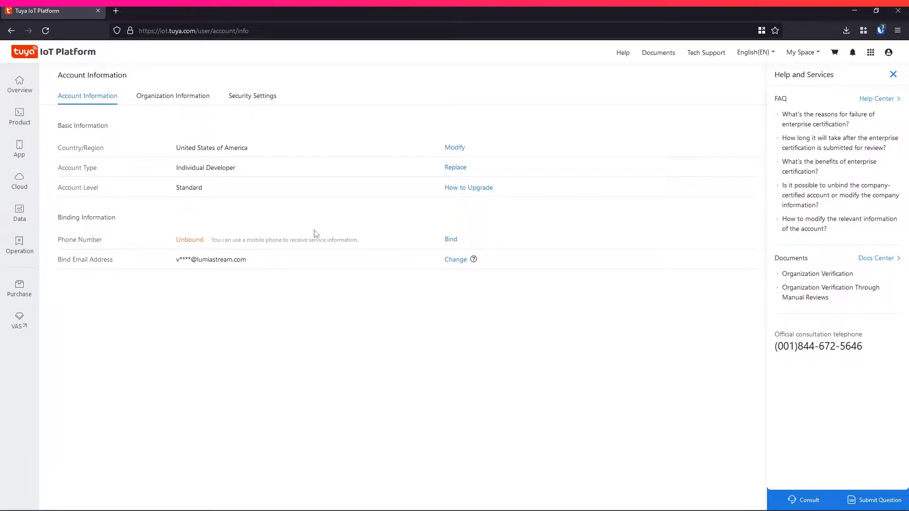
pyautogui.moveTo(21, 186)
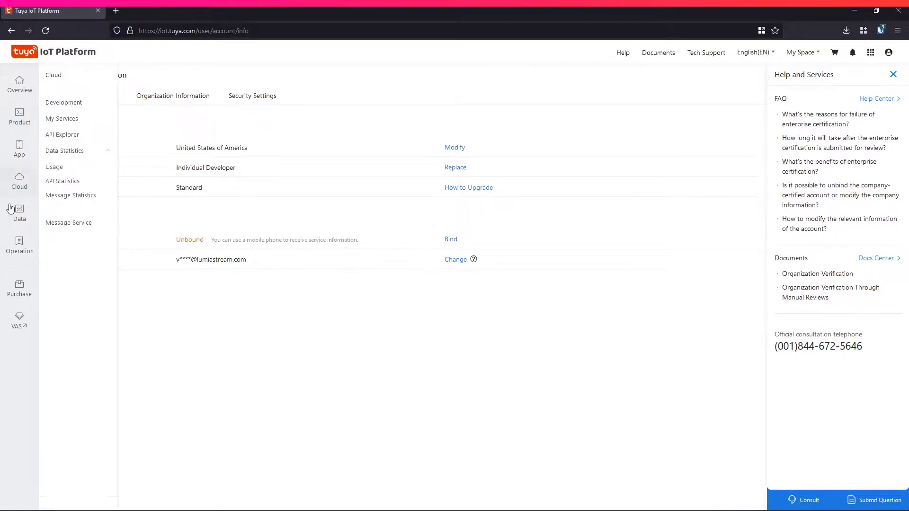
# Go to the Cloud Development projects, skip the guide tour, and start a new project.
pyautogui.click(72, 108)
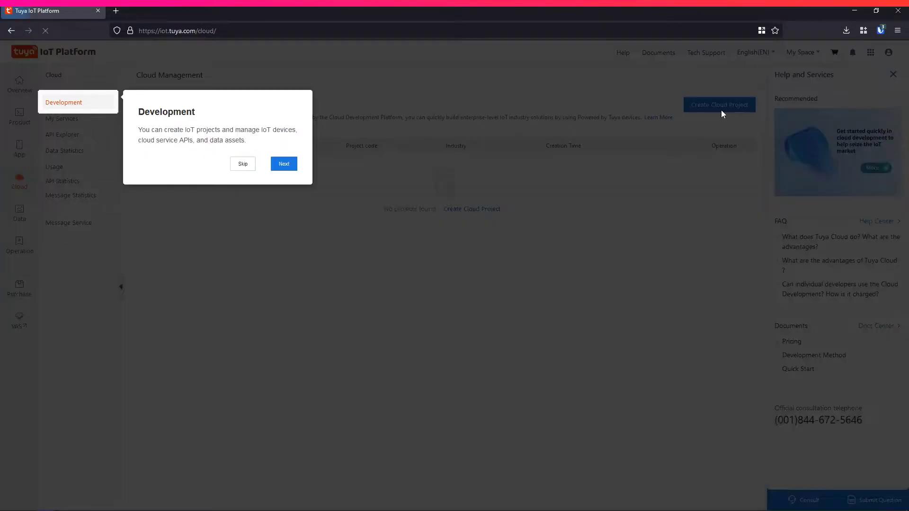
pyautogui.click(254, 164)
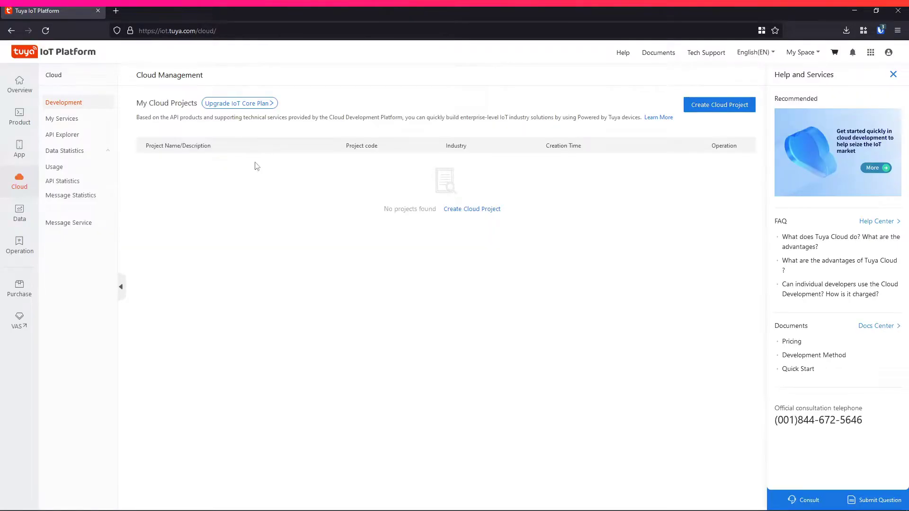
pyautogui.click(719, 106)
# Name the project 'Lumia Stream Connection', with Smart Home industry and development method, then choose the data center.
pyautogui.write('Lumia Stream ')
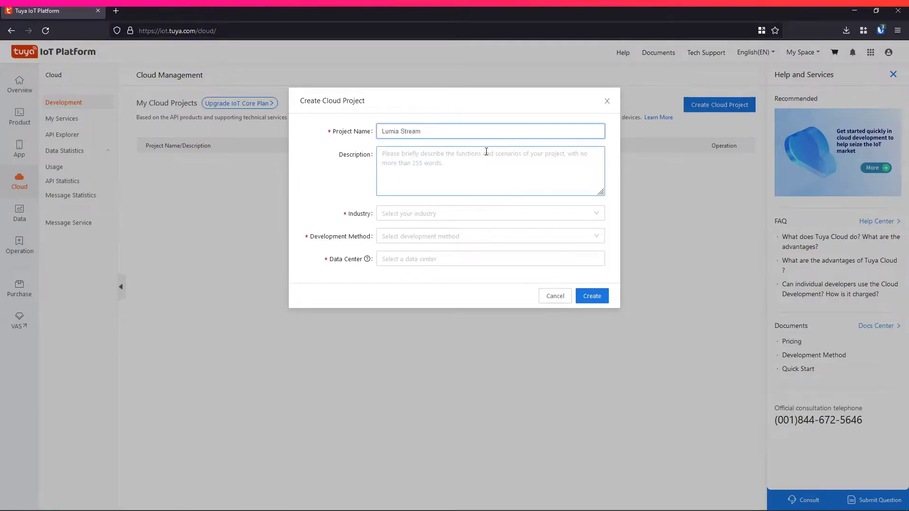
pyautogui.write('Connection')
pyautogui.click(436, 214)
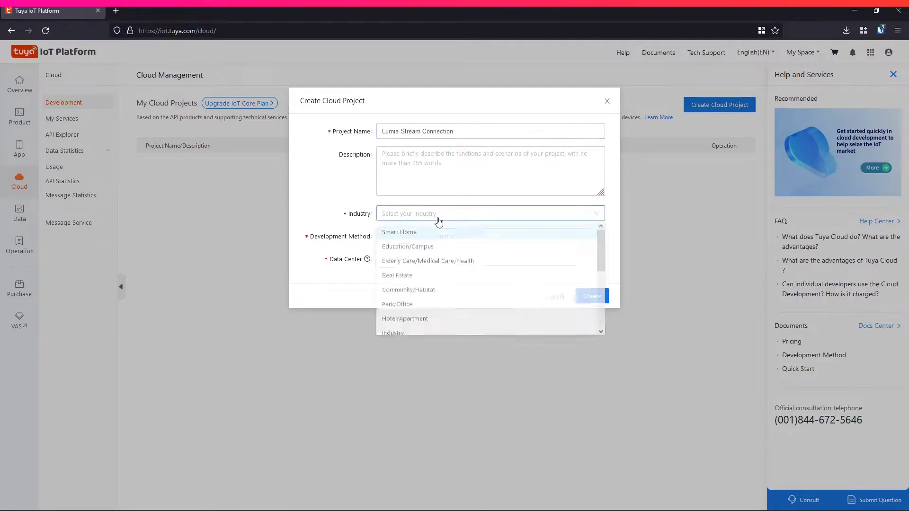
pyautogui.click(446, 234)
pyautogui.click(442, 238)
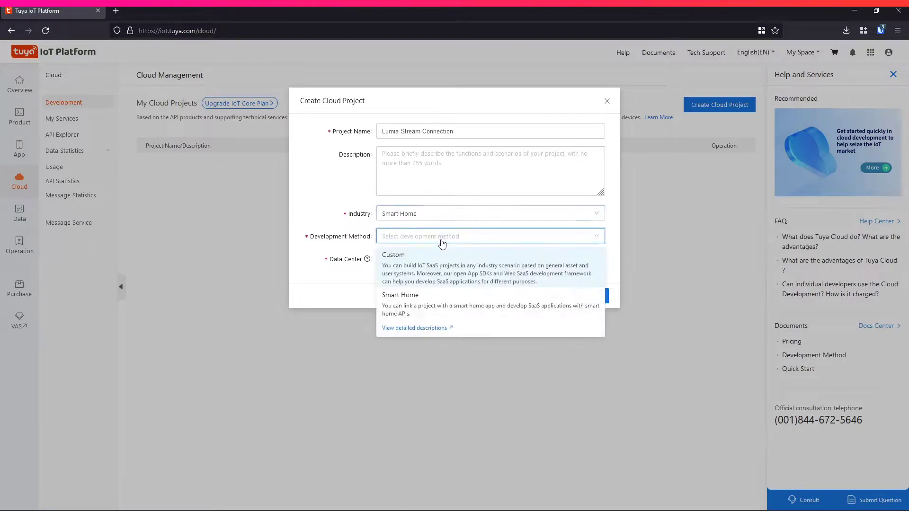
pyautogui.click(421, 307)
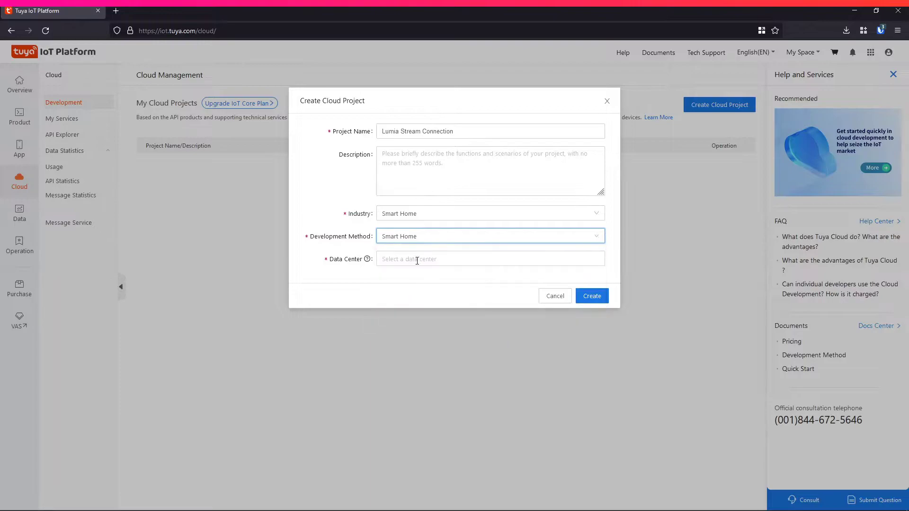
pyautogui.click(417, 260)
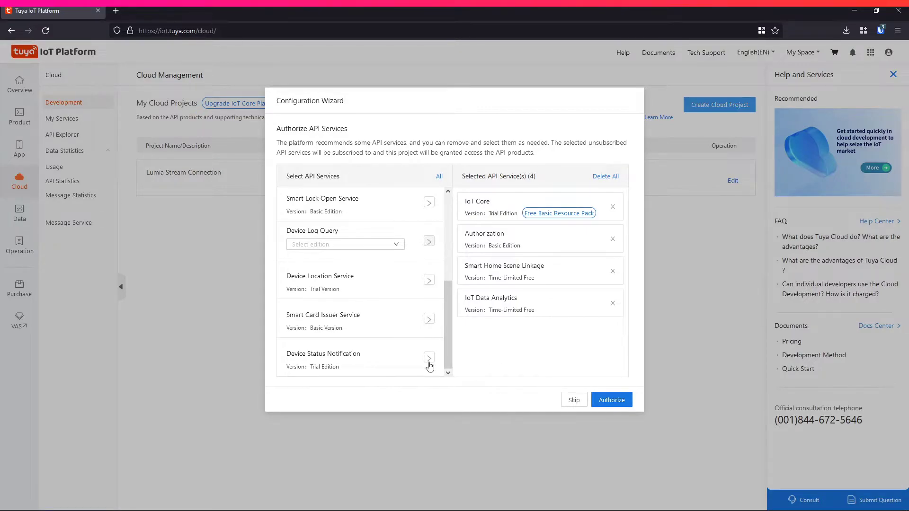
# Add Device Status Notification to the API services and authorize them.
pyautogui.click(430, 357)
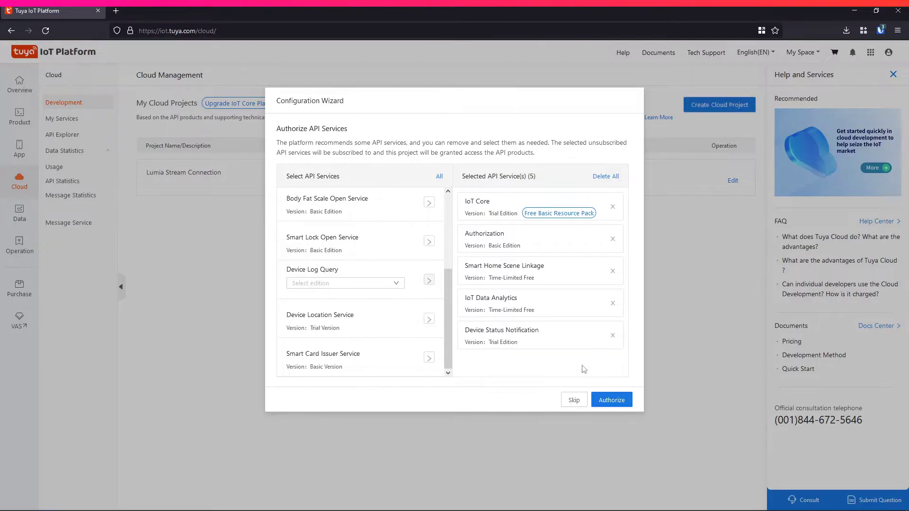
pyautogui.click(618, 400)
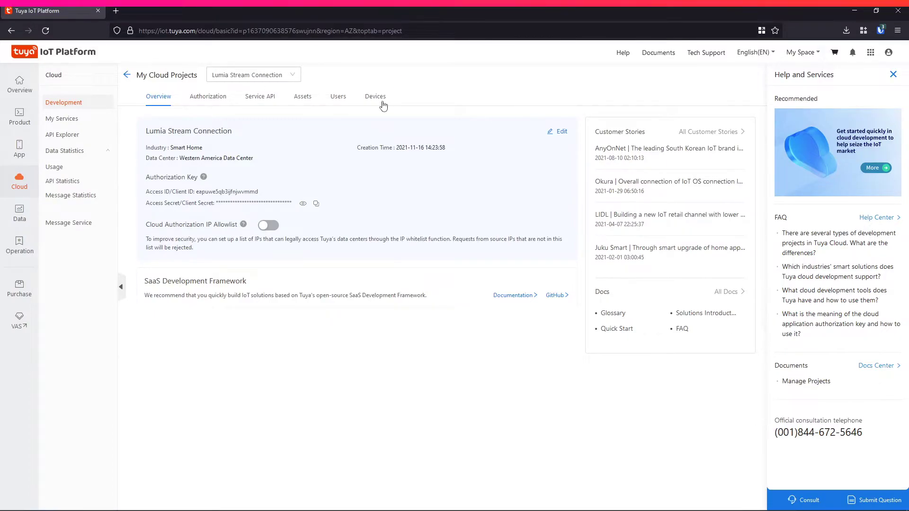
# Link the Smart Life app account to the project by QR code, adding its 3 devices.
pyautogui.click(379, 98)
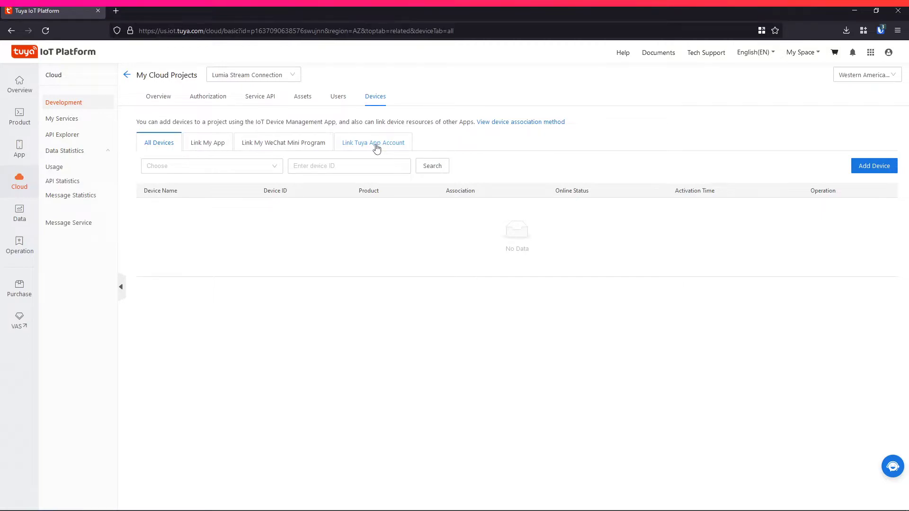
pyautogui.click(379, 145)
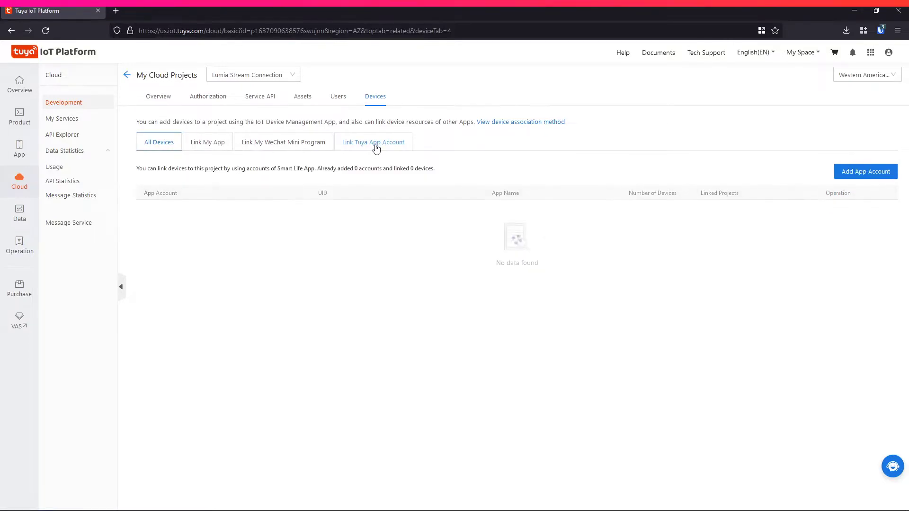
pyautogui.click(872, 173)
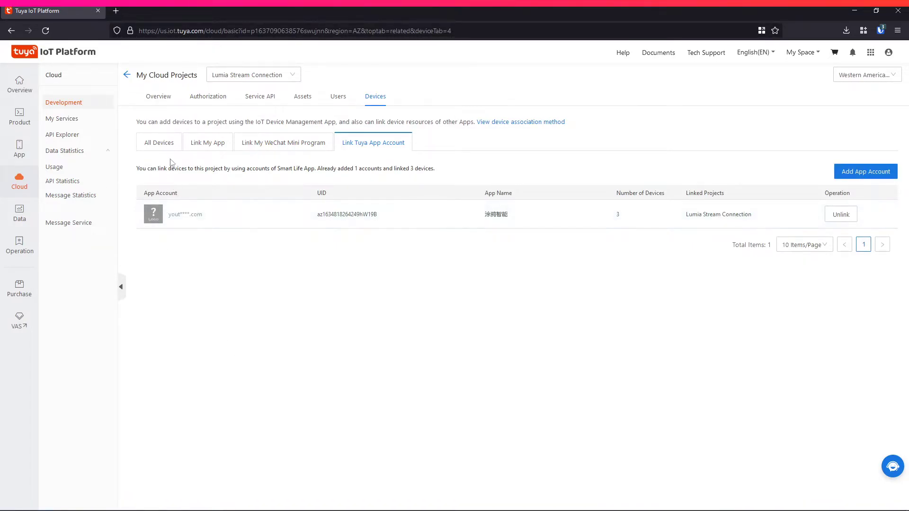
# Select the project's Access ID on the Overview and return to Lumia Stream's Tuya setup.
pyautogui.click(172, 102)
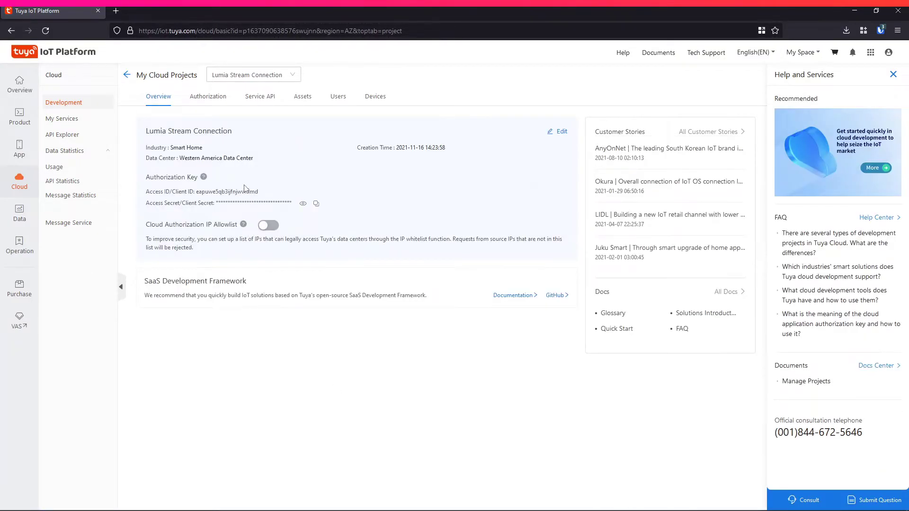
pyautogui.doubleClick(258, 191)
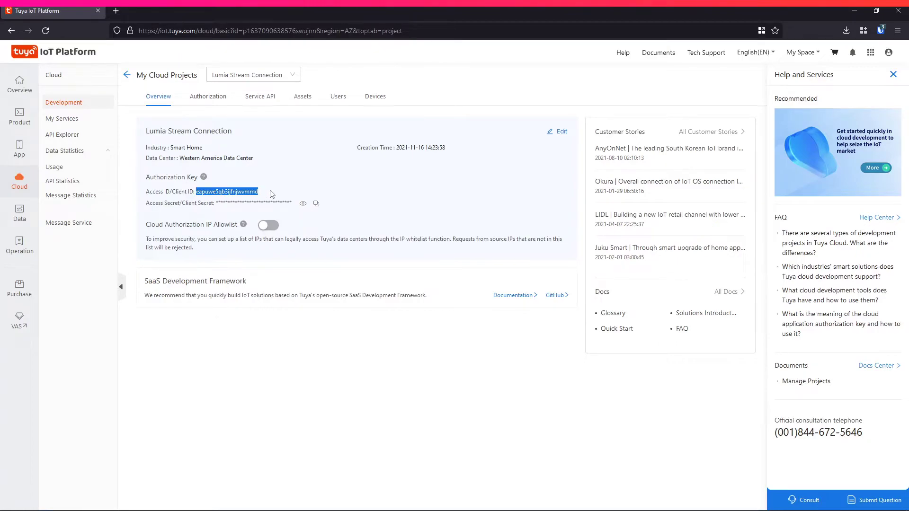
pyautogui.moveTo(232, 505)
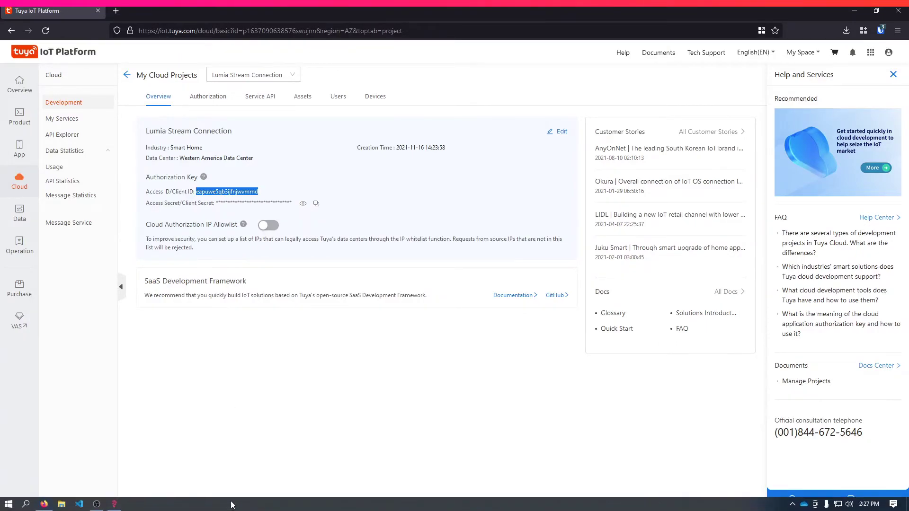
pyautogui.click(115, 504)
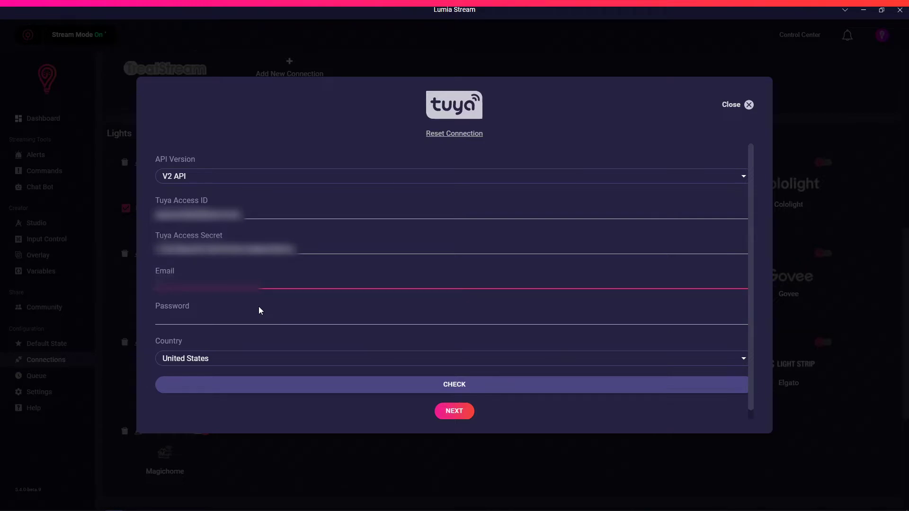
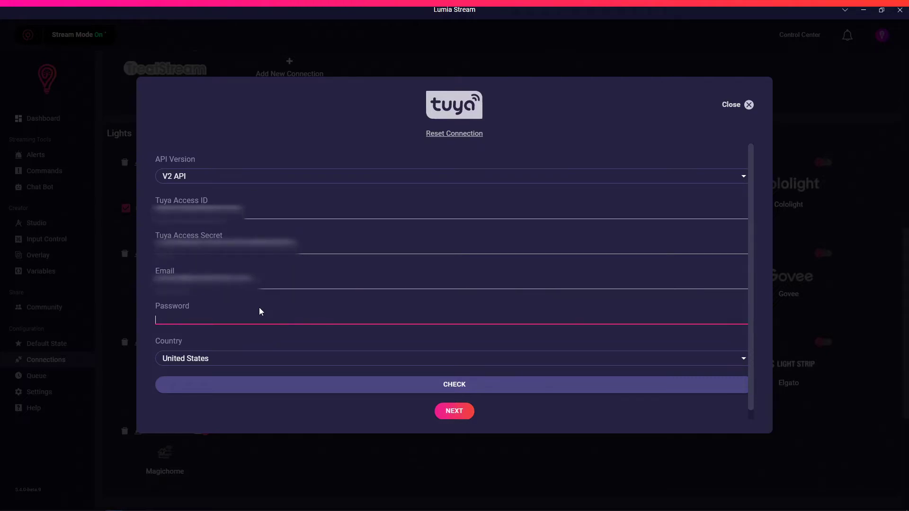
# Enter the account e-mail, keep Country as United States, check credentials to load lights, then untick Novo flood.
pyautogui.click(260, 359)
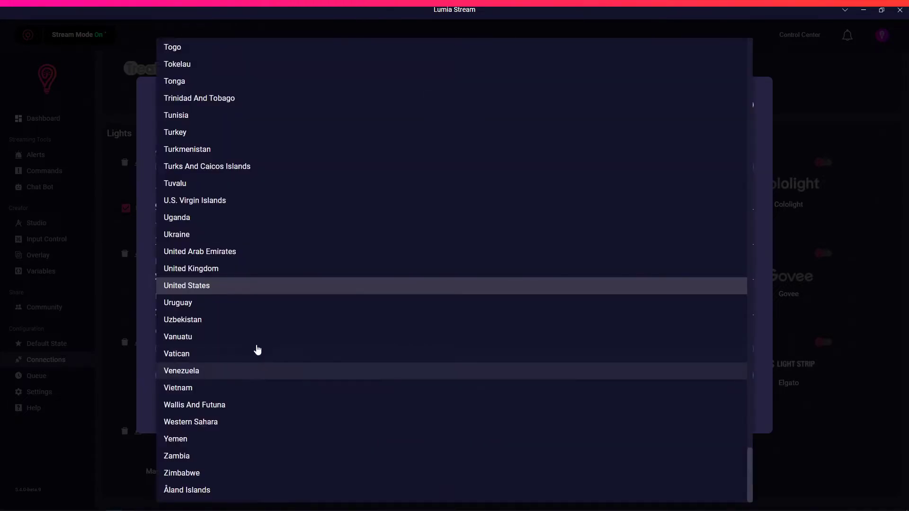
pyautogui.click(152, 343)
pyautogui.click(186, 372)
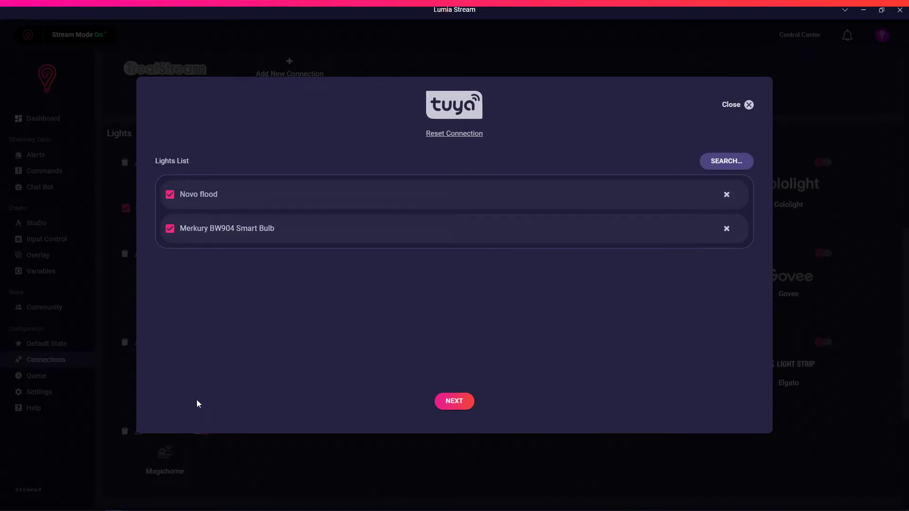
pyautogui.click(169, 199)
# Re-tick Novo flood, finish the Tuya setup, apply the pending refresh, and return to the browser.
pyautogui.click(168, 201)
pyautogui.click(451, 403)
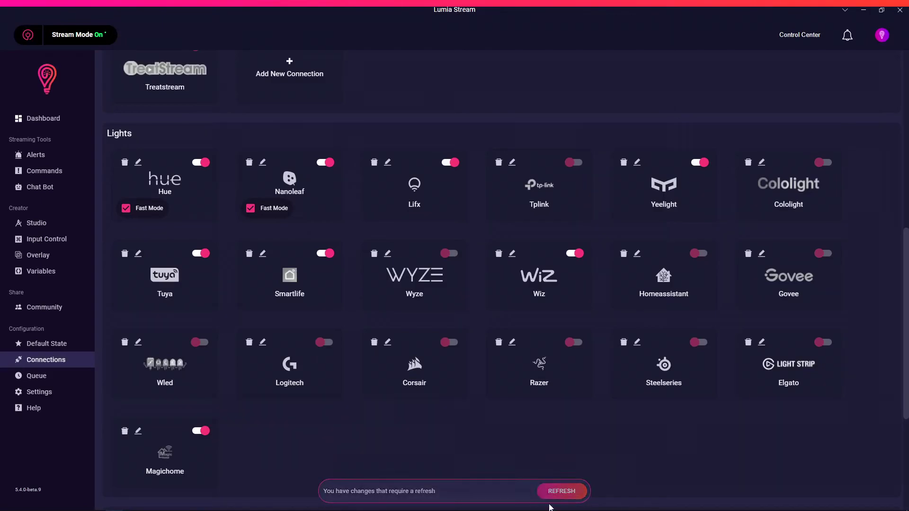
pyautogui.click(558, 492)
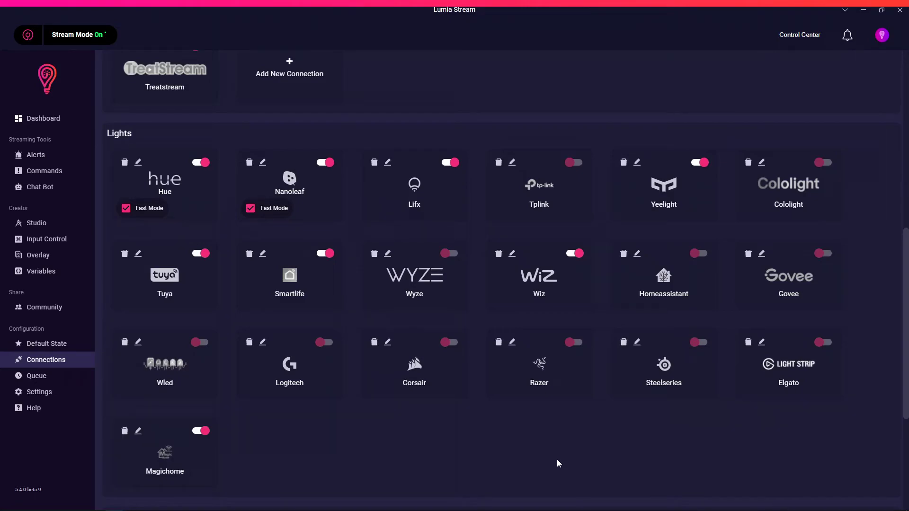
pyautogui.hotkey('alt', 'Tab')
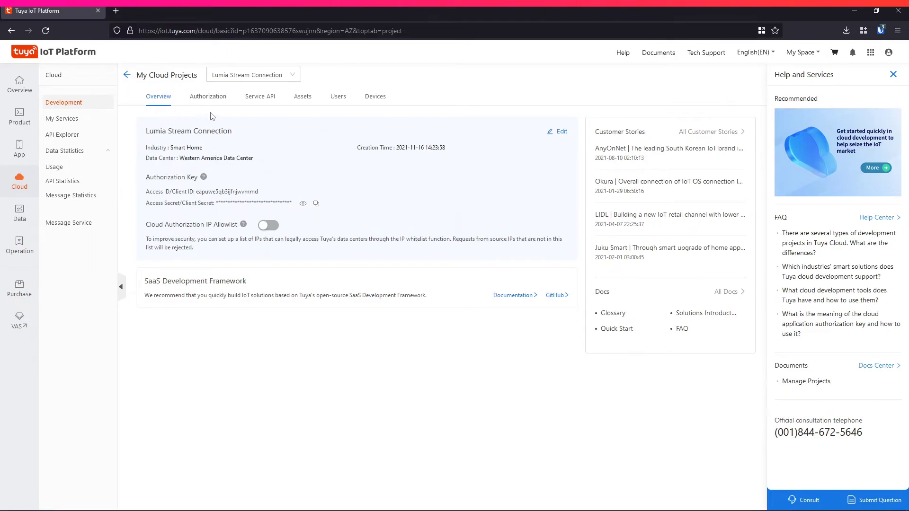
# Open the Lumia Stream Connection project details to view its devices, then return to Lumia Stream.
pyautogui.click(561, 136)
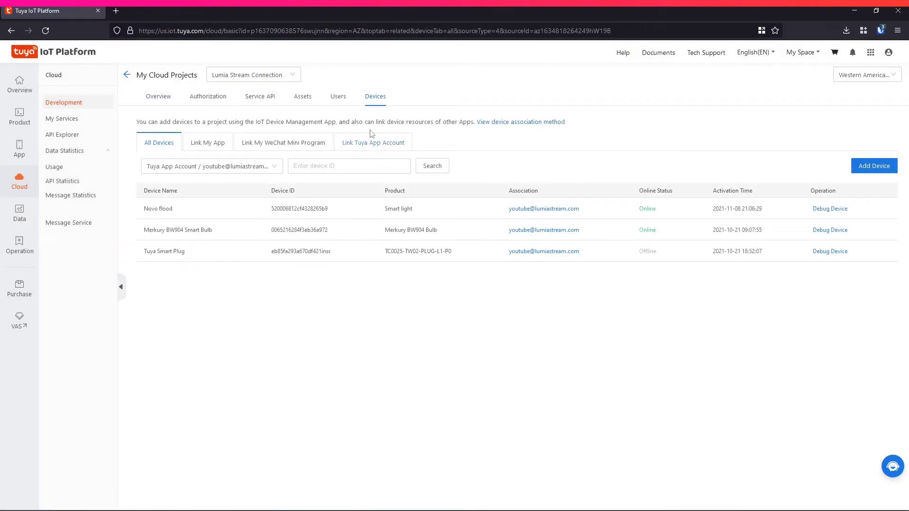
pyautogui.moveTo(861, 175)
pyautogui.hotkey('alt', 'Tab')
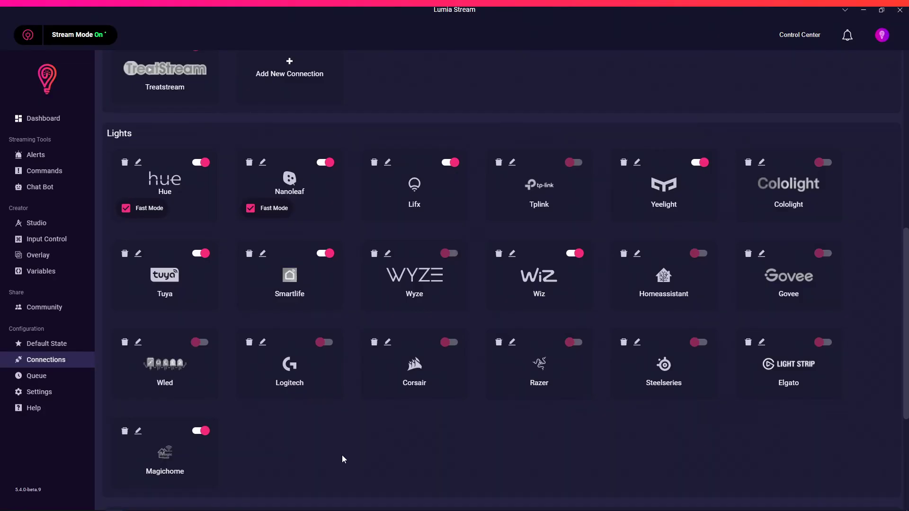